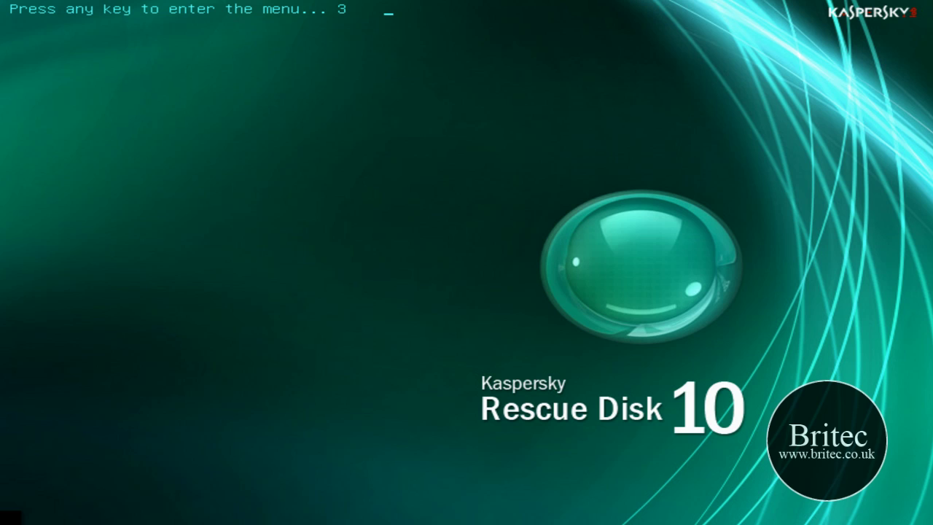
Step: Boot Kaspersky Rescue Disk in Graphic Mode with English as the interface language
key("Return")
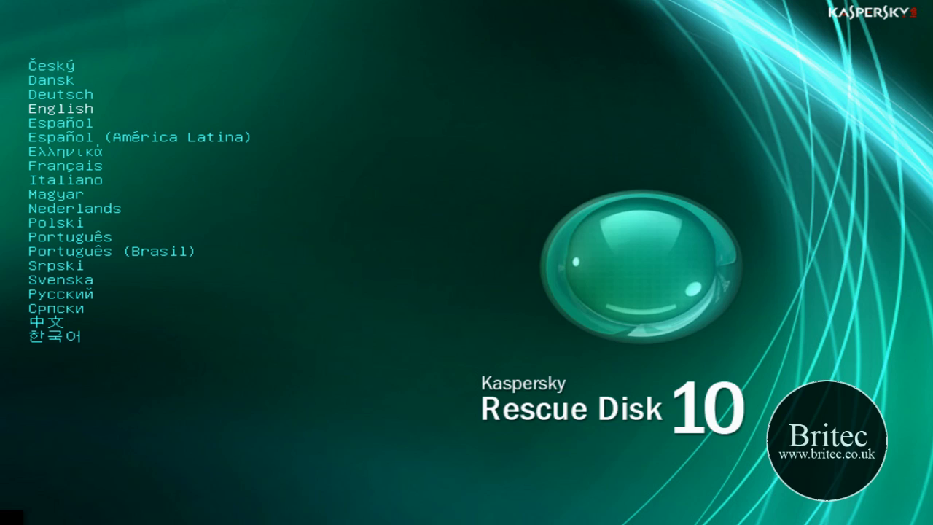
key("Return")
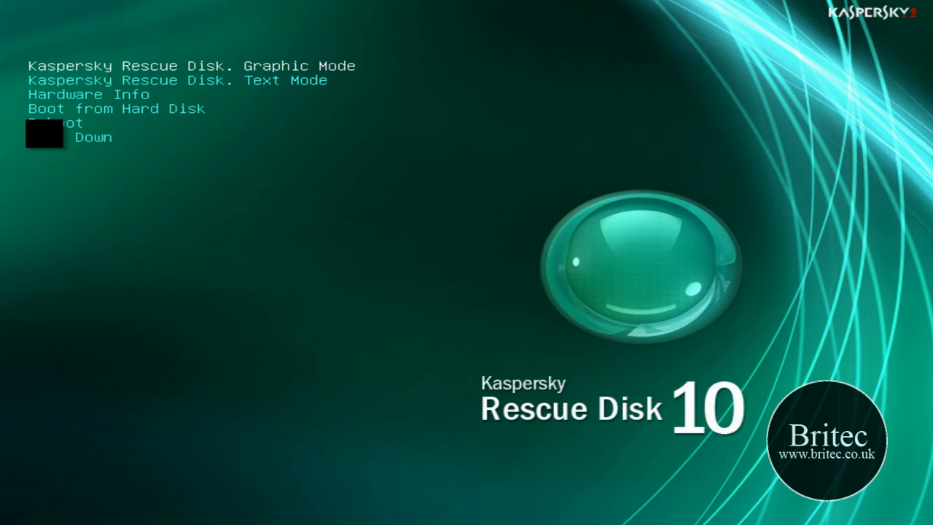
key("Return")
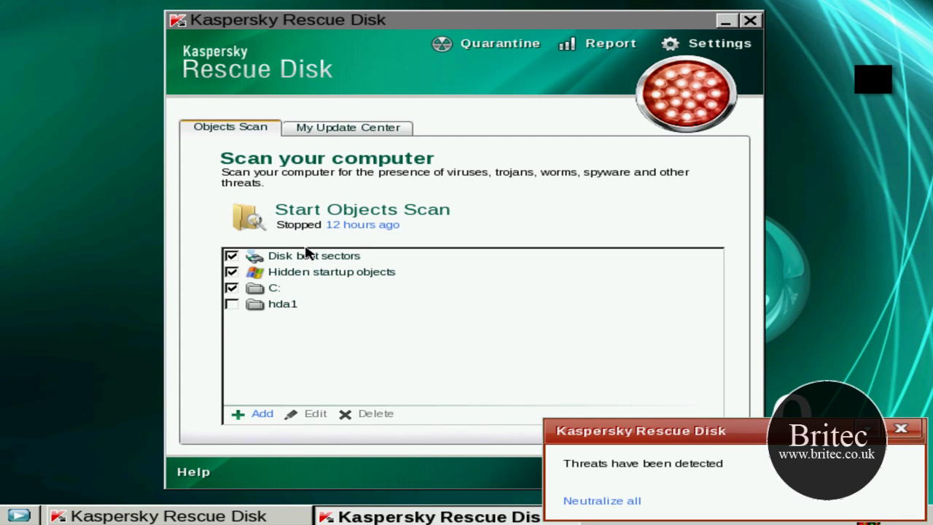
Step: Update the Rescue Disk malware databases from the update center and check the update's progress
left_click(386, 127)
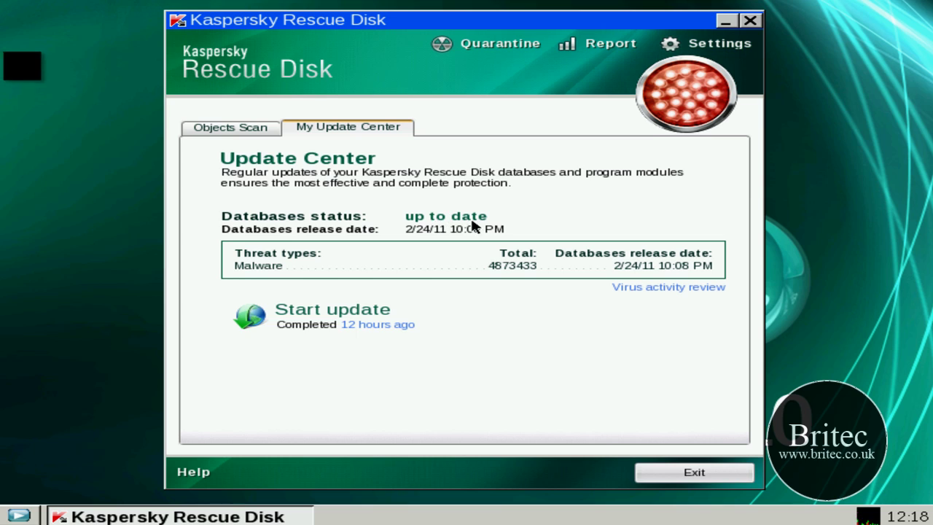
left_click(323, 323)
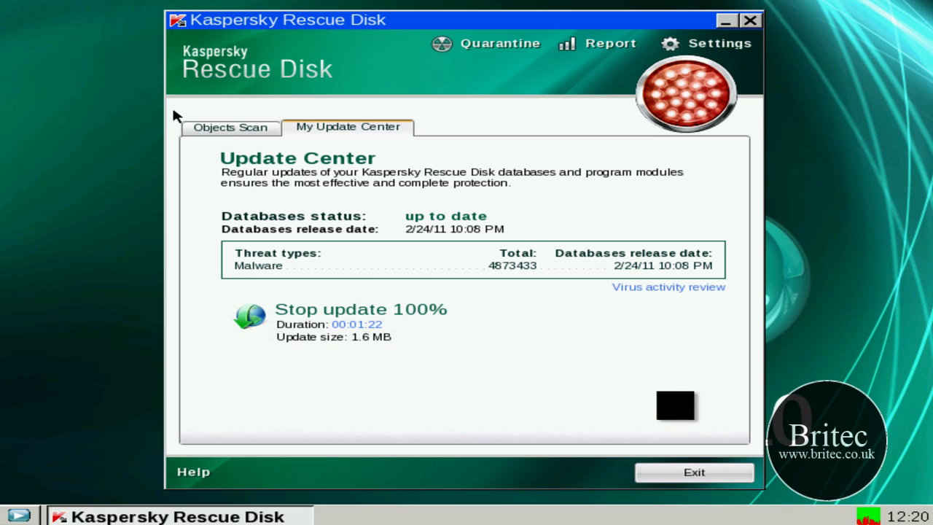
left_click(231, 135)
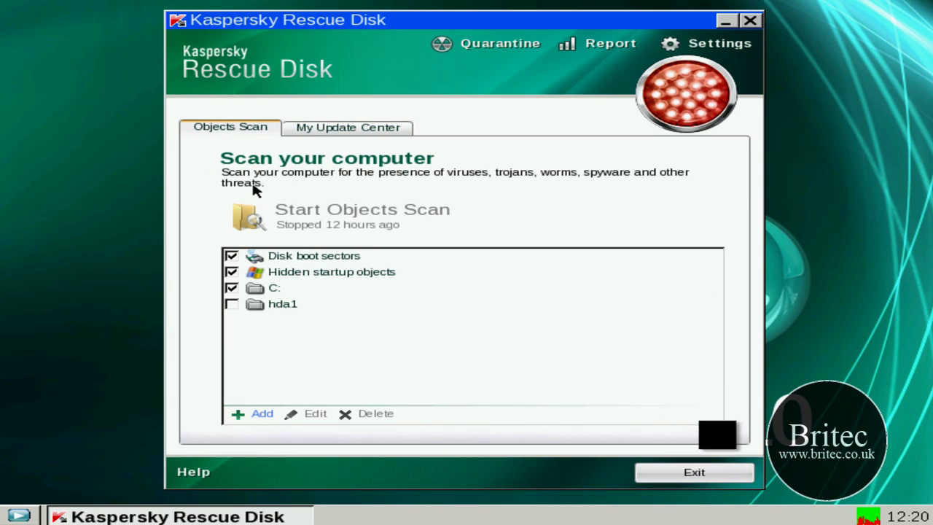
left_click(344, 127)
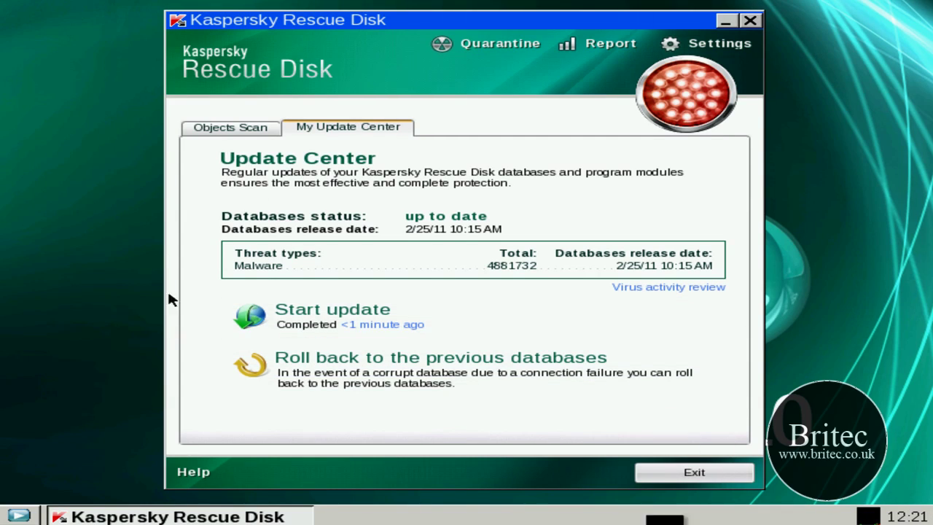
Step: Resume the previously stopped objects scan of the disk boot sectors, hidden startup objects and C:
left_click(232, 126)
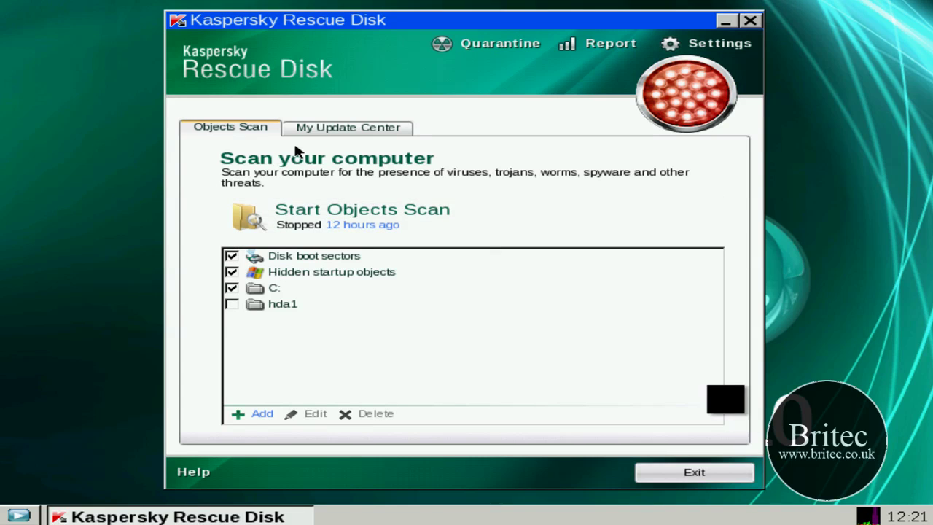
left_click(359, 218)
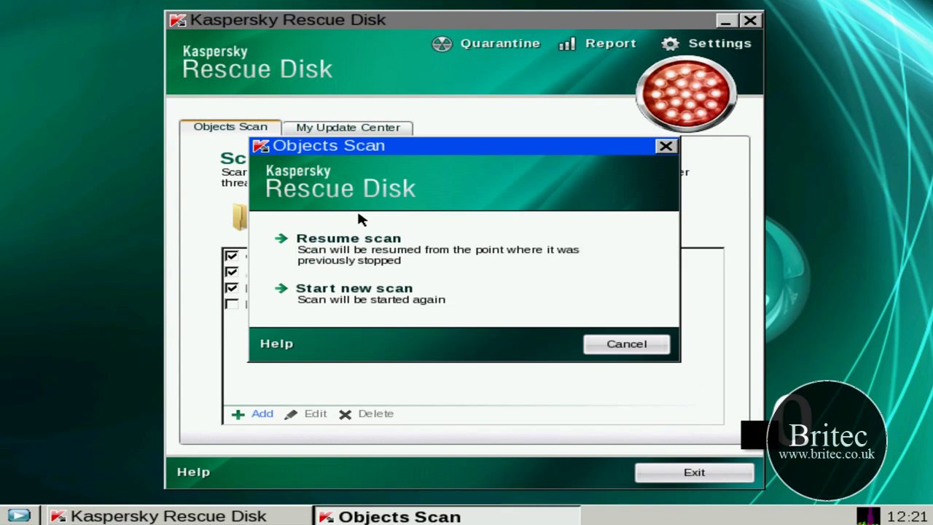
left_click(350, 257)
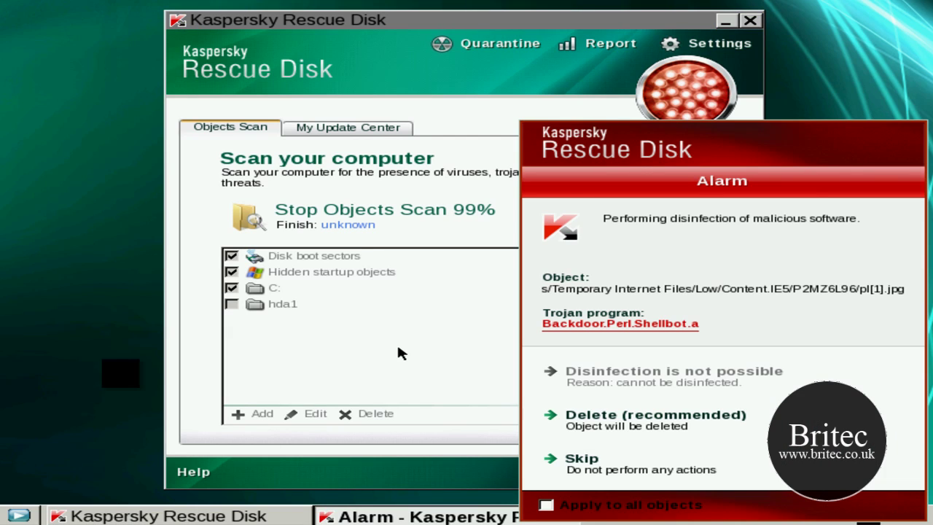
Step: Delete the detected Trojan objects pl[1].jpg, path[1].txt, Gxb.exe, Gxc.exe, Gxd.exe and Gxe.exe as their alarms come up
left_click(639, 418)
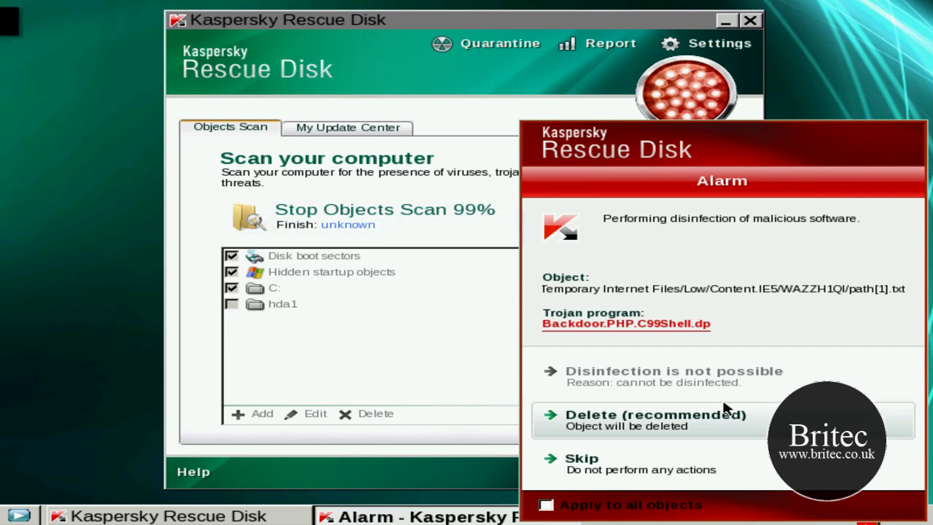
left_click(608, 421)
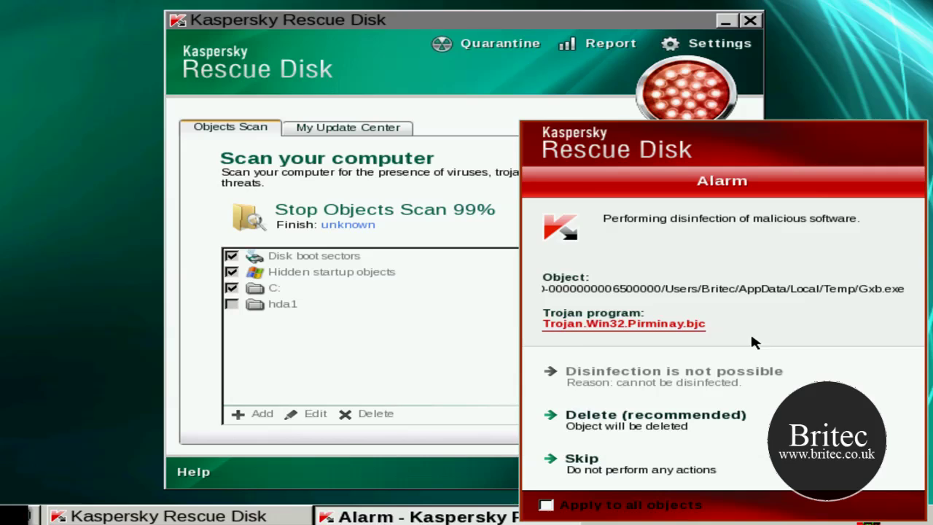
left_click(638, 422)
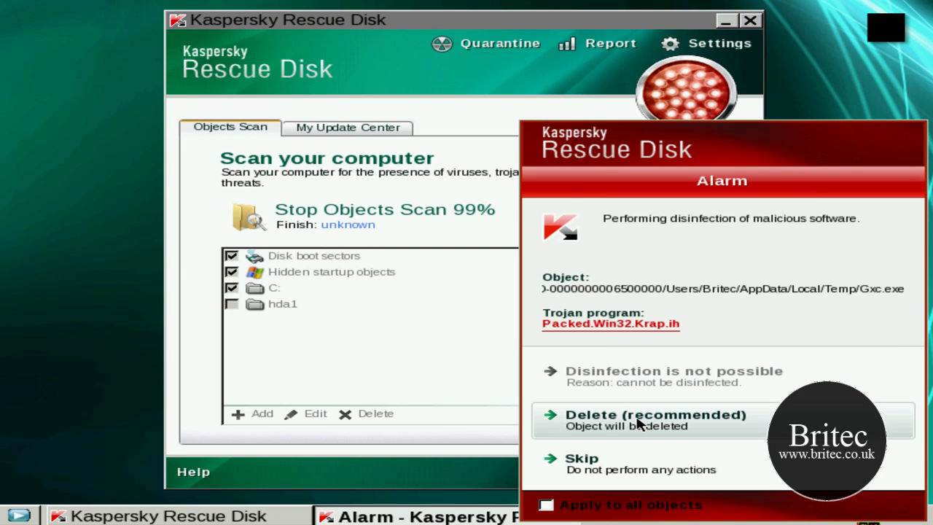
left_click(656, 423)
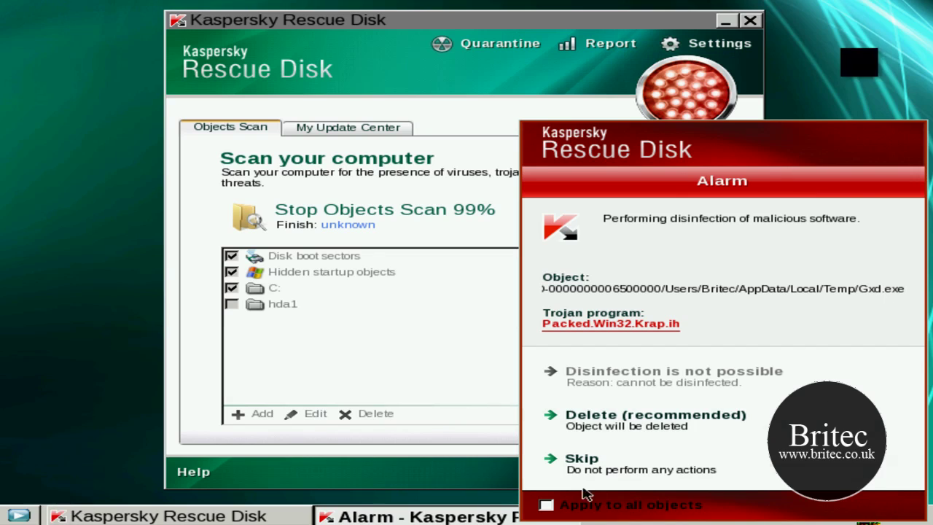
left_click(596, 425)
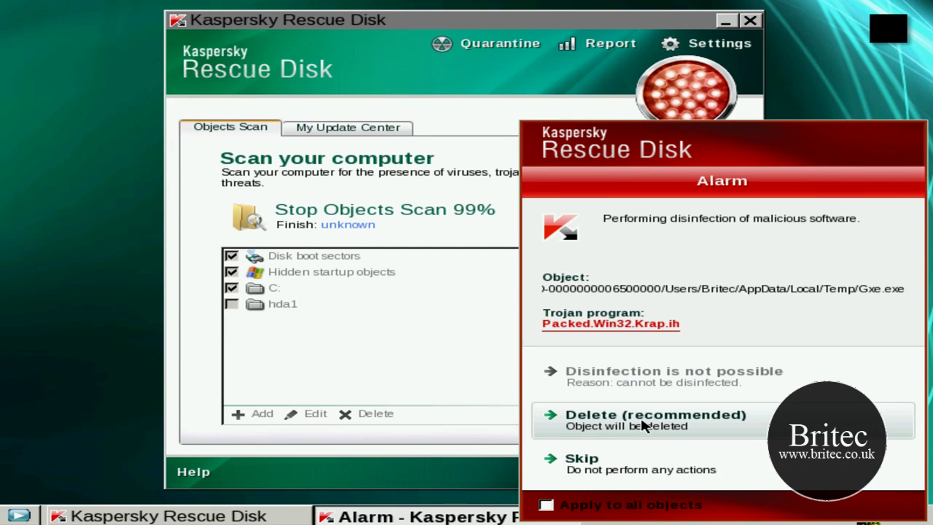
left_click(643, 426)
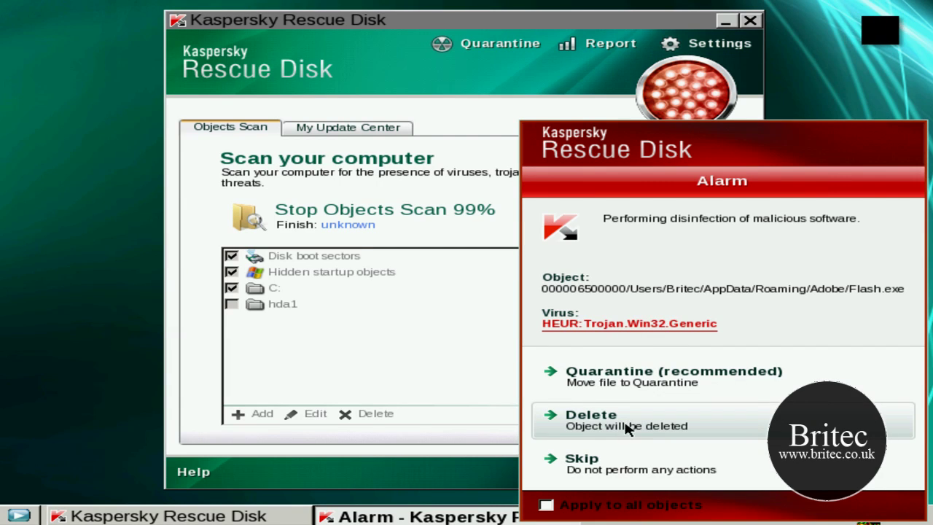
Step: Quarantine the flash.exe files in the Adobe roaming folder and on the desktop, and skip both p.jpg.rar archive detections
left_click(710, 381)
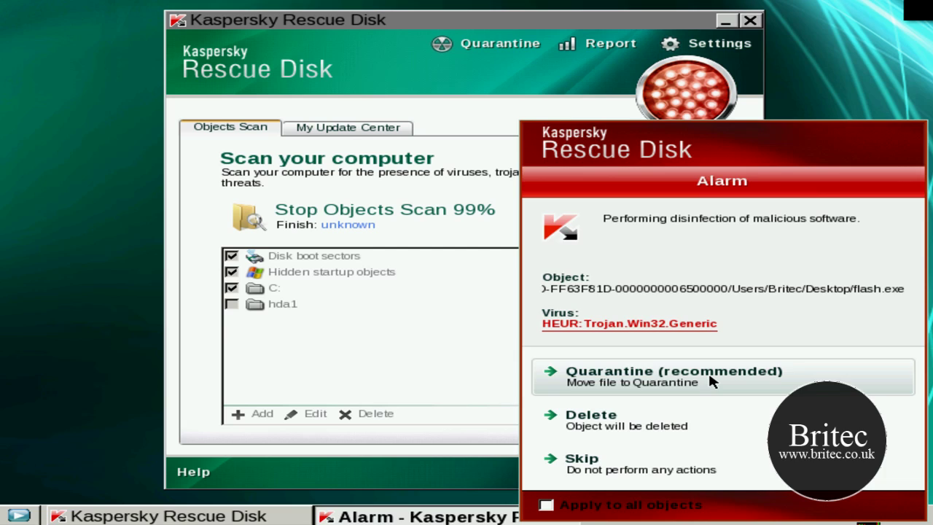
left_click(711, 380)
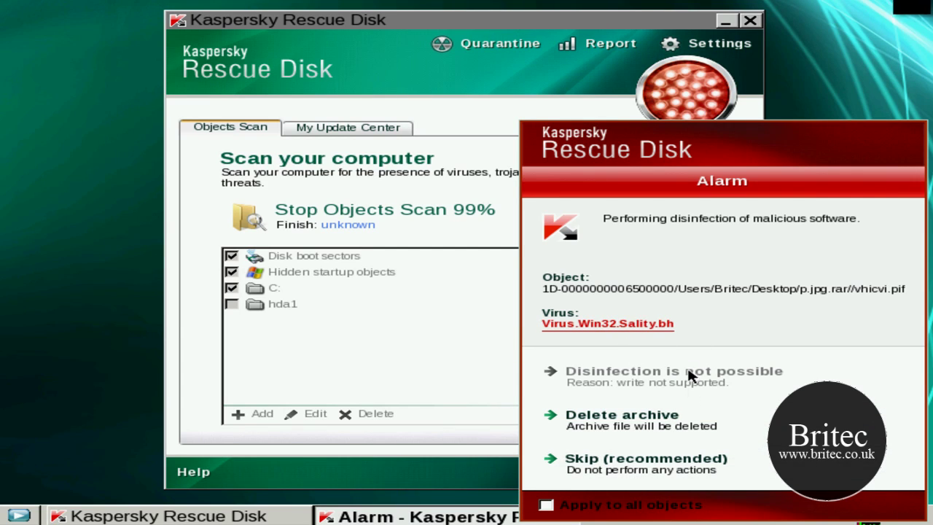
left_click(612, 470)
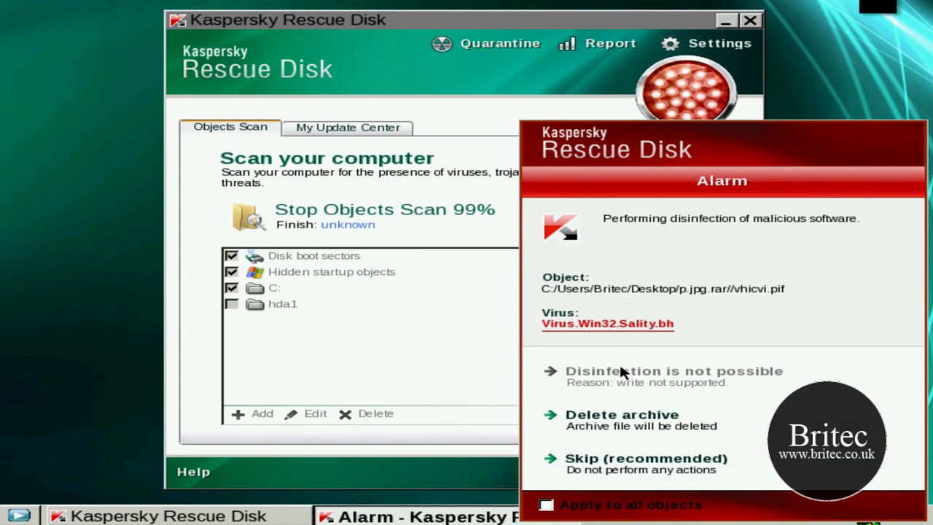
left_click(641, 472)
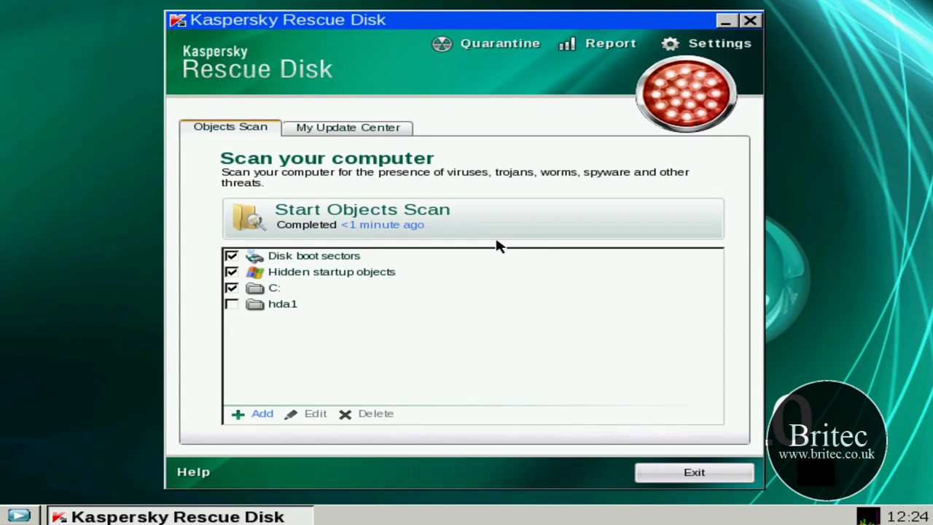
Step: Exit Kaspersky Rescue Disk and confirm leaving it
left_click(693, 474)
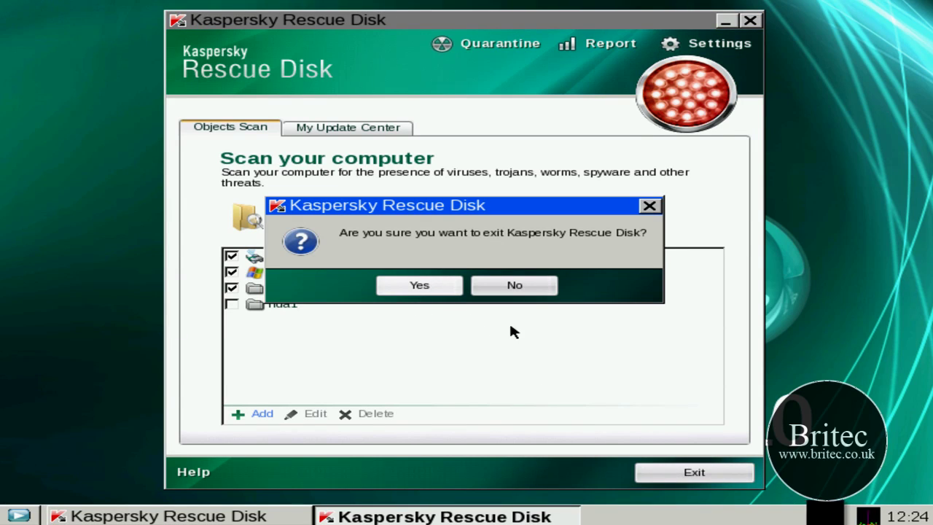
left_click(538, 288)
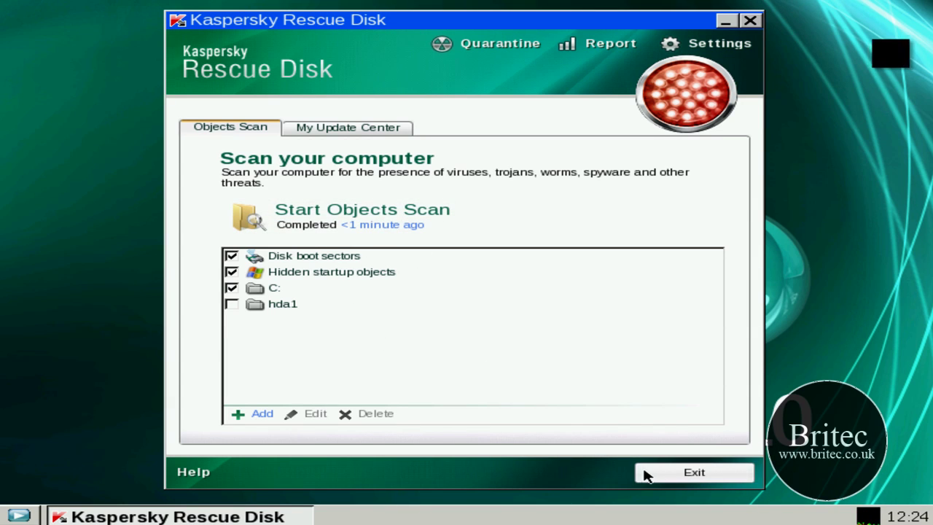
left_click(685, 482)
left_click(427, 284)
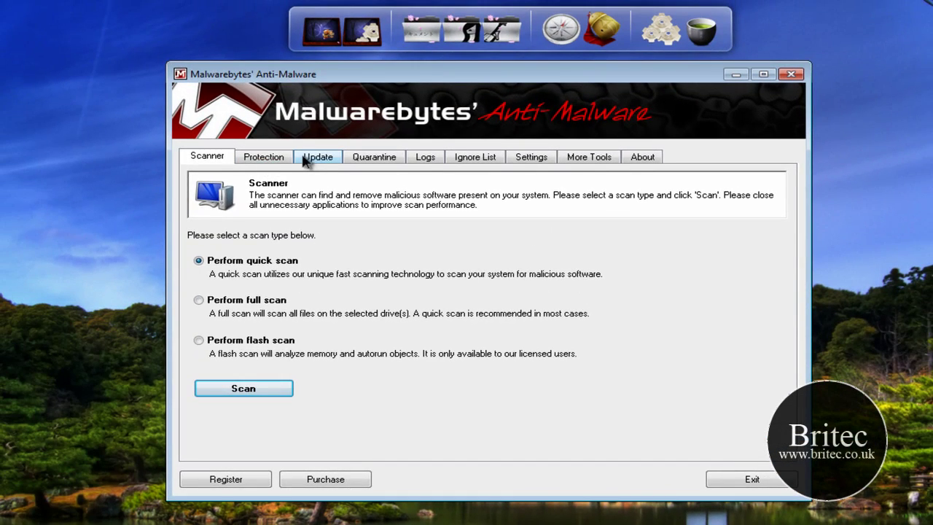
Step: Update the Malwarebytes' Anti-Malware database to the latest version
left_click(313, 158)
left_click(238, 305)
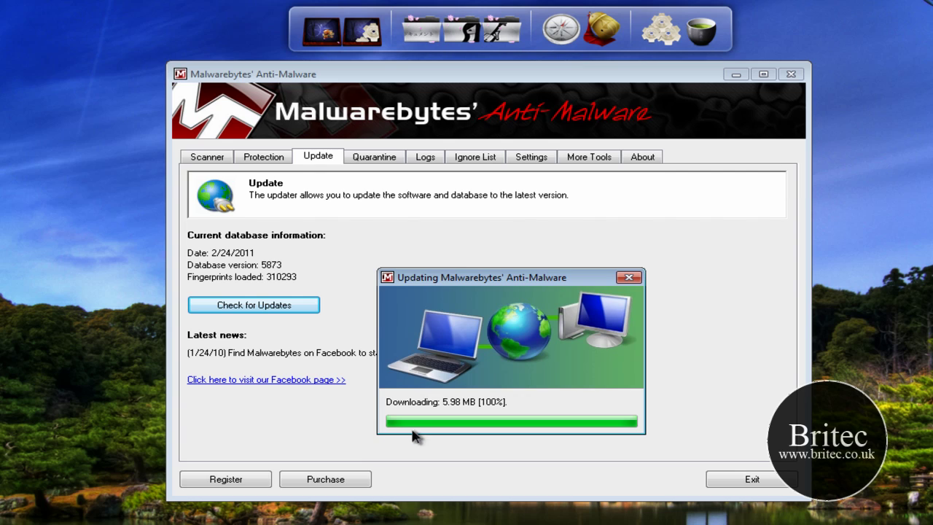
left_click(656, 395)
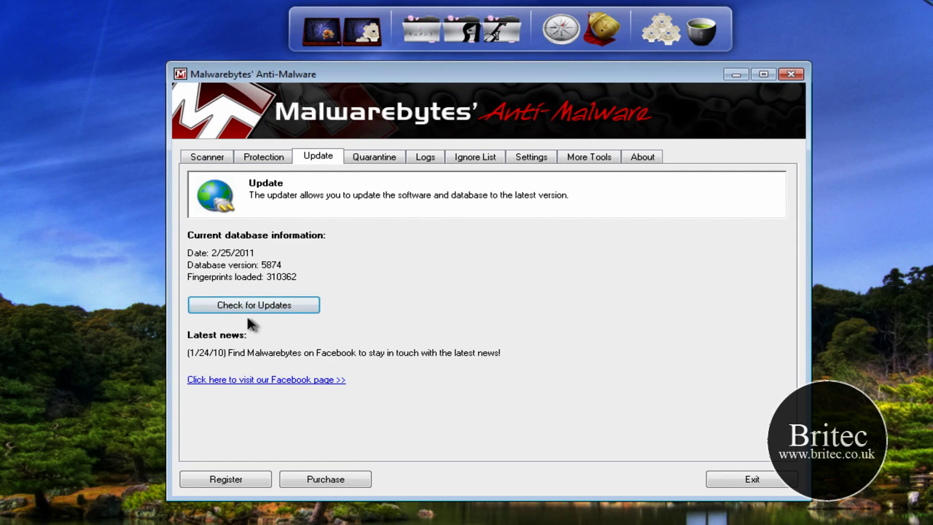
Step: Run a quick scan of the system and display the infected objects it finds
left_click(211, 159)
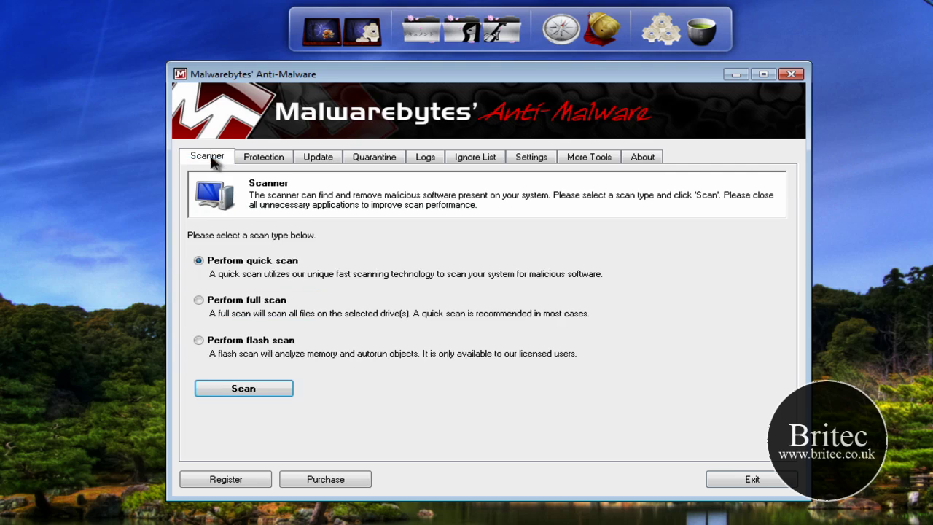
left_click(245, 387)
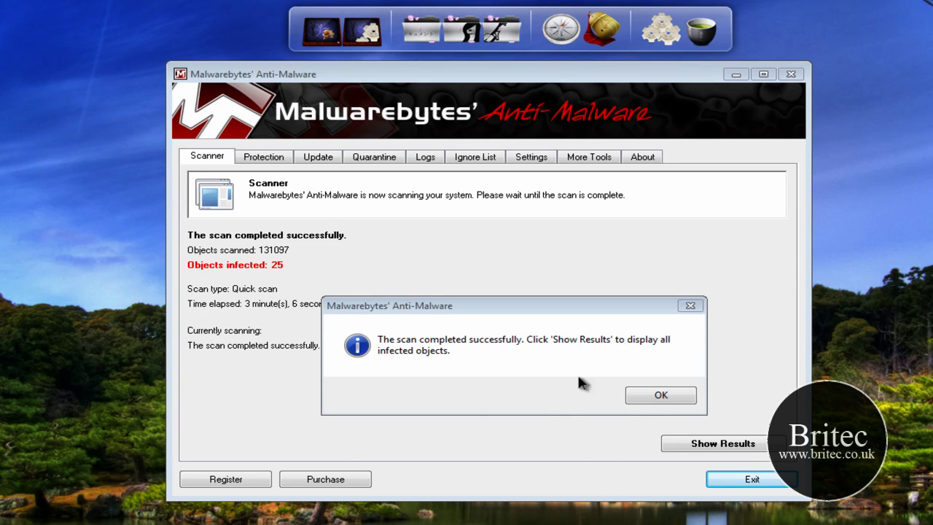
left_click(658, 395)
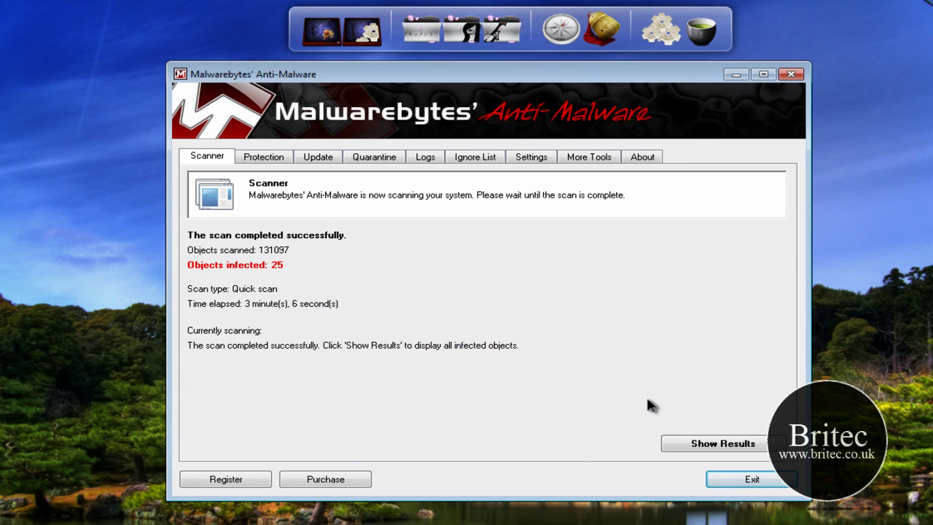
left_click(708, 444)
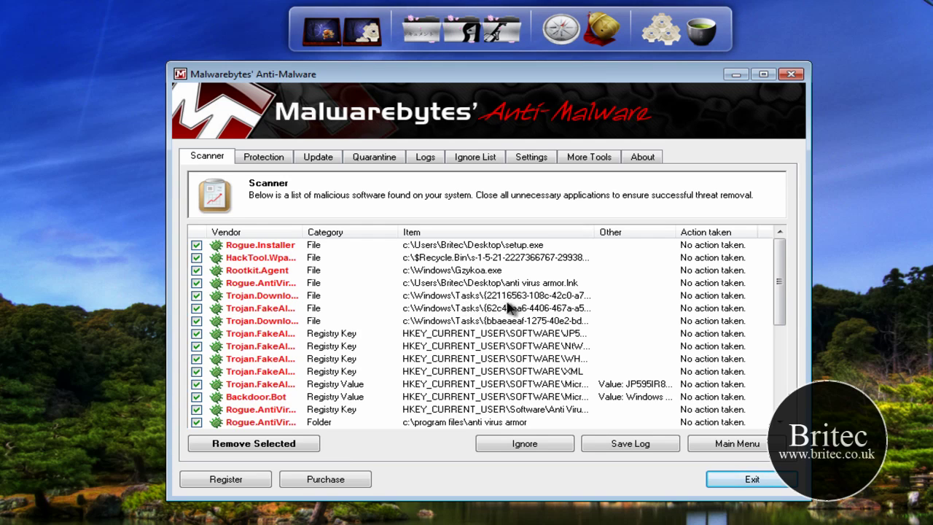
Step: Widen the Item and Vendor columns and review the whole list of detected malware
left_click_drag(594, 233, 667, 233)
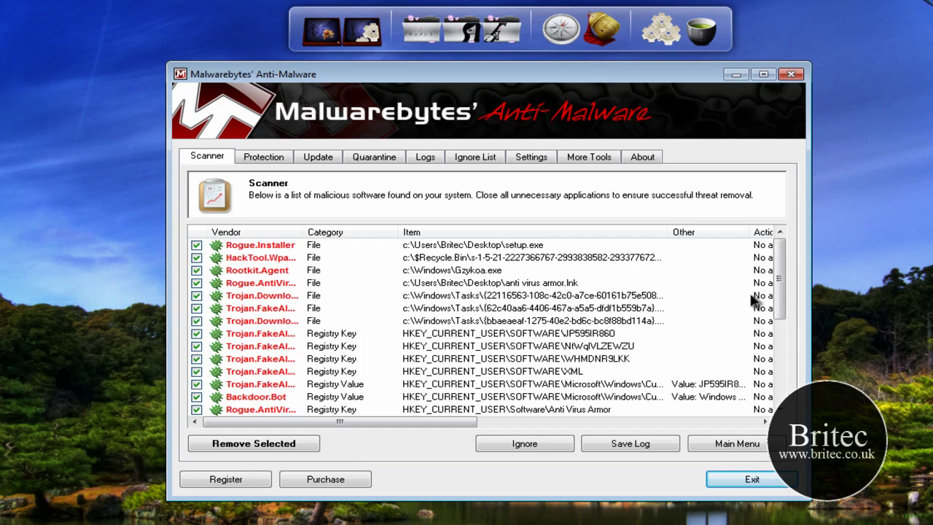
left_click_drag(783, 293, 785, 312)
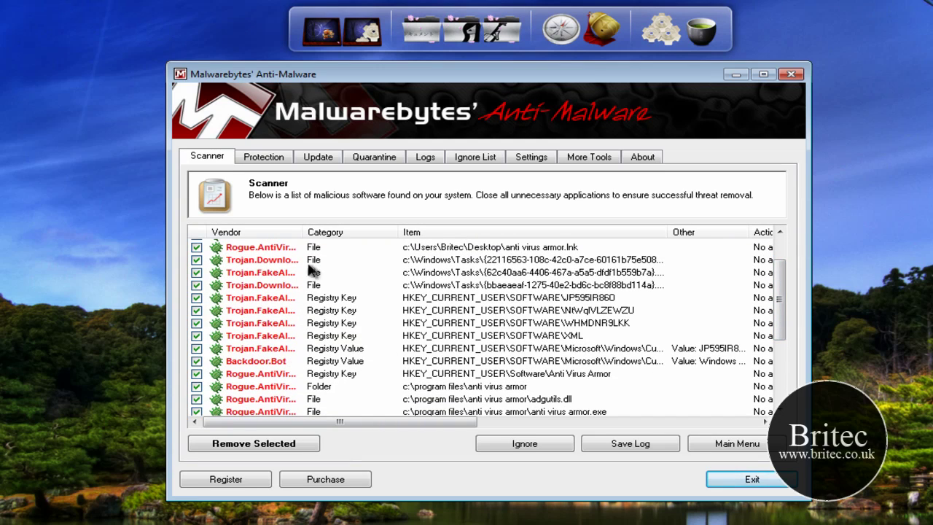
left_click_drag(302, 233, 343, 233)
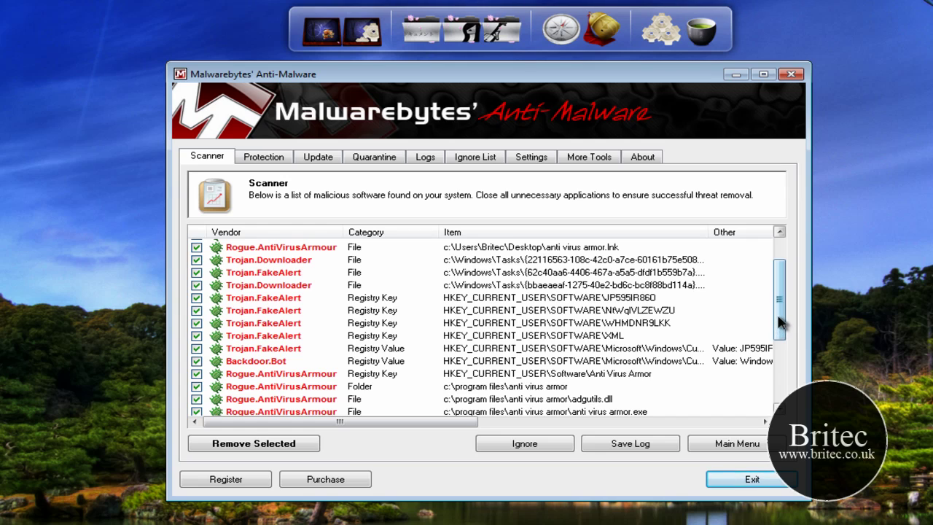
left_click_drag(782, 325, 798, 384)
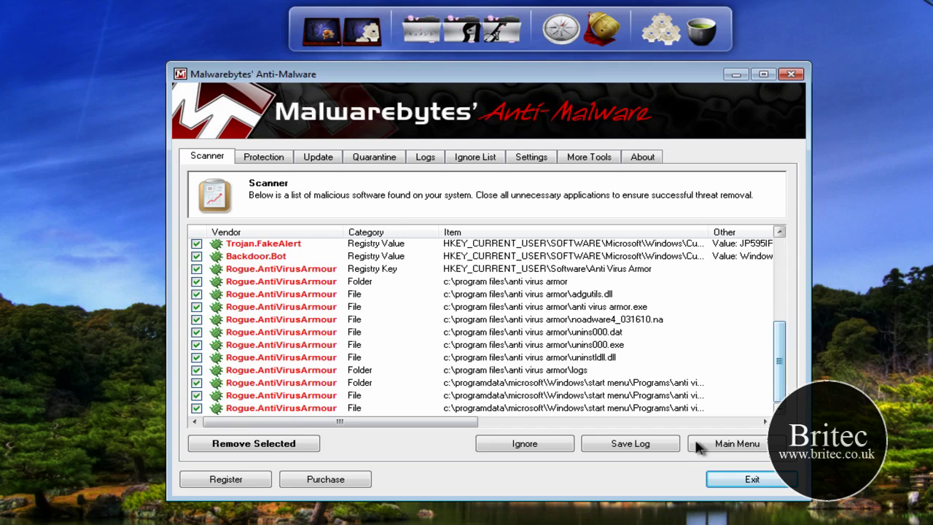
Step: Remove all the selected infected items and restart the computer to complete the removal
left_click(286, 453)
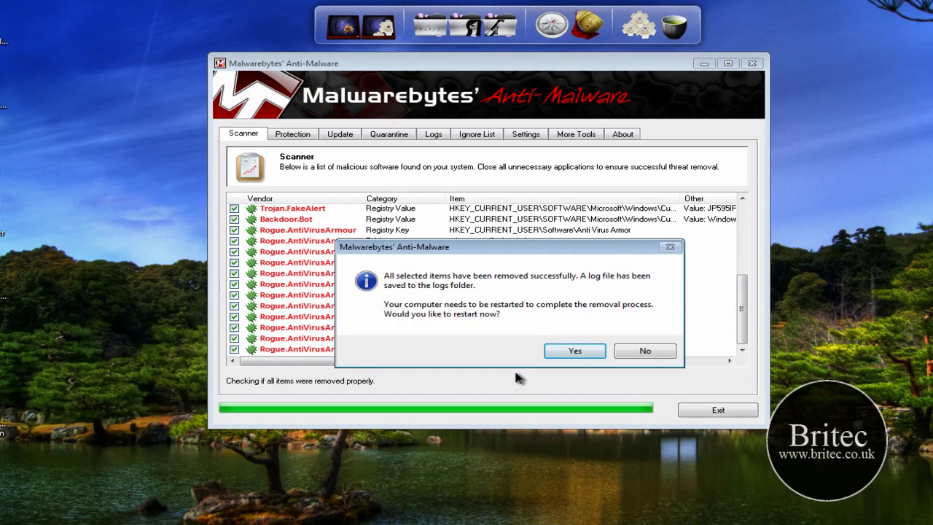
left_click(594, 350)
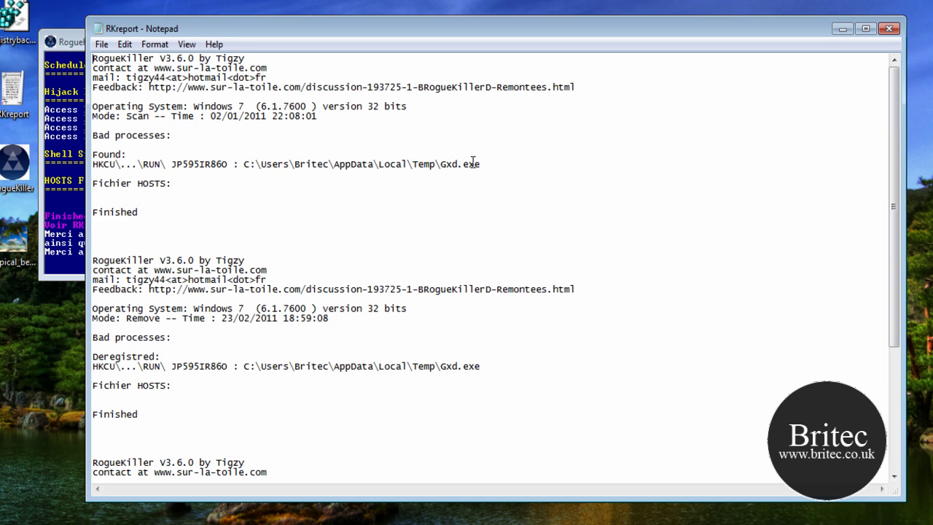
Step: Review the Found and Deregistred entries for Gxd.exe in the RKreport, and close the report and RogueKiller
left_click_drag(485, 164, 438, 158)
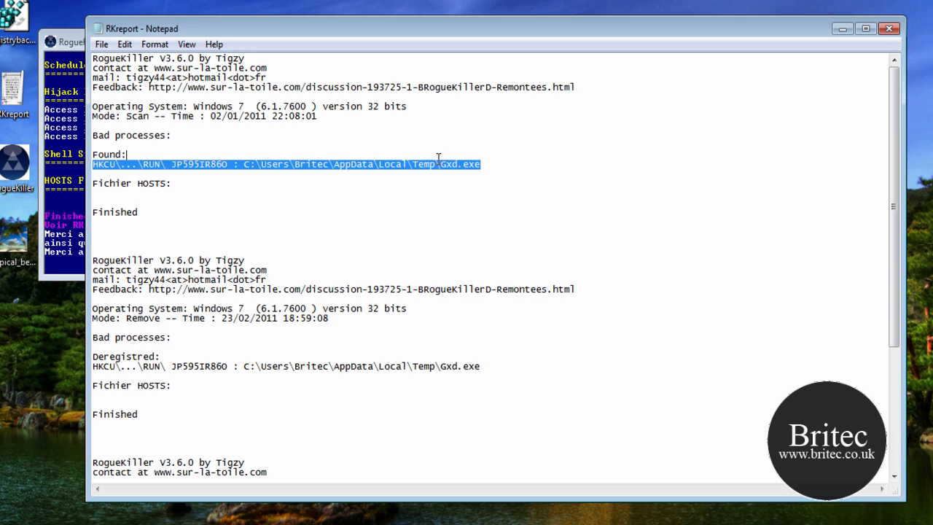
left_click(447, 369)
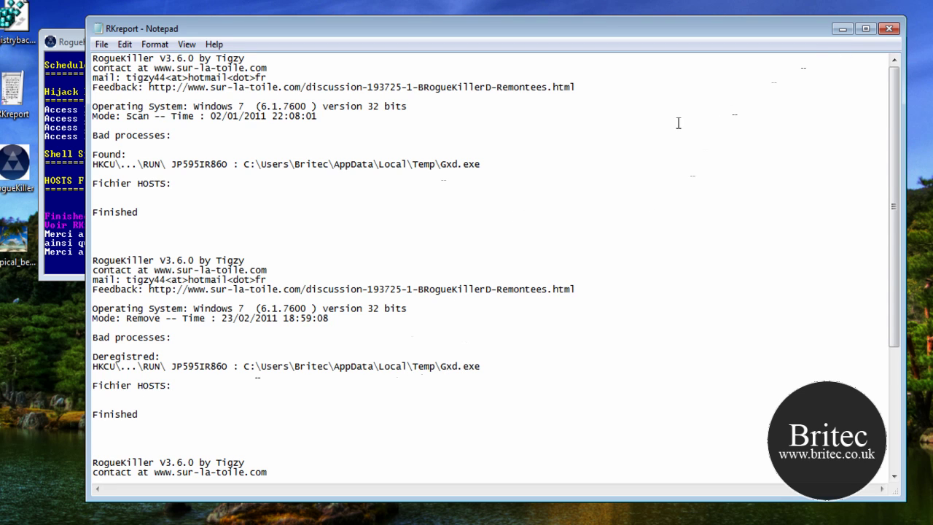
left_click(889, 28)
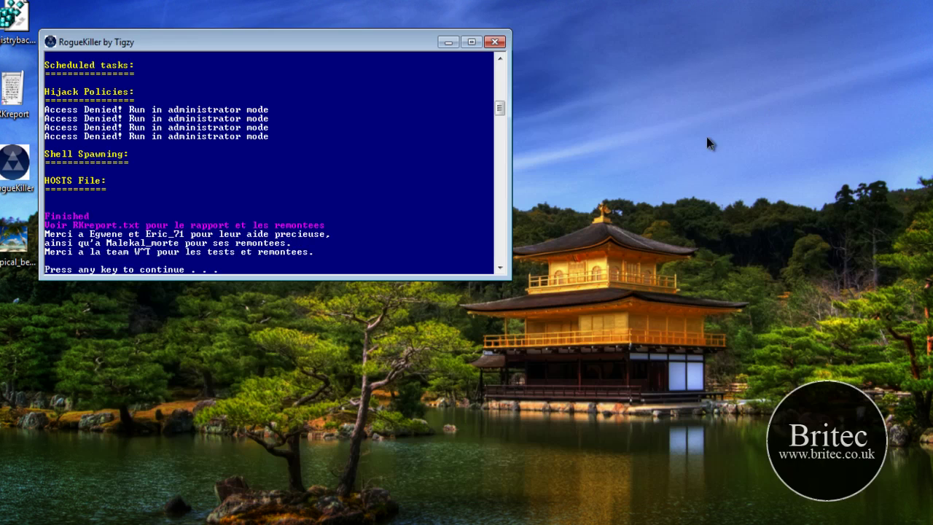
left_click(495, 42)
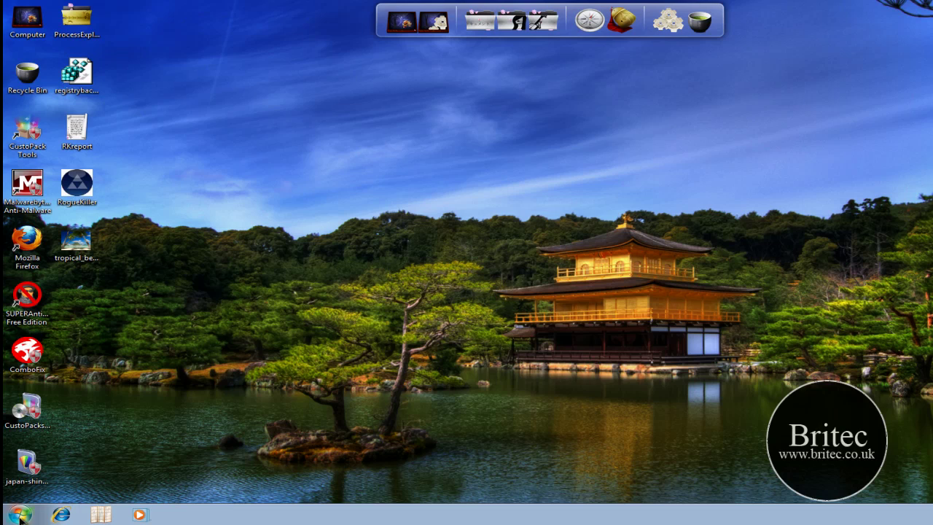
Step: Open SUPERAntiSpyware Free Edition, check for definition updates and start a scan of the C:\ fixed drive
left_click(27, 298)
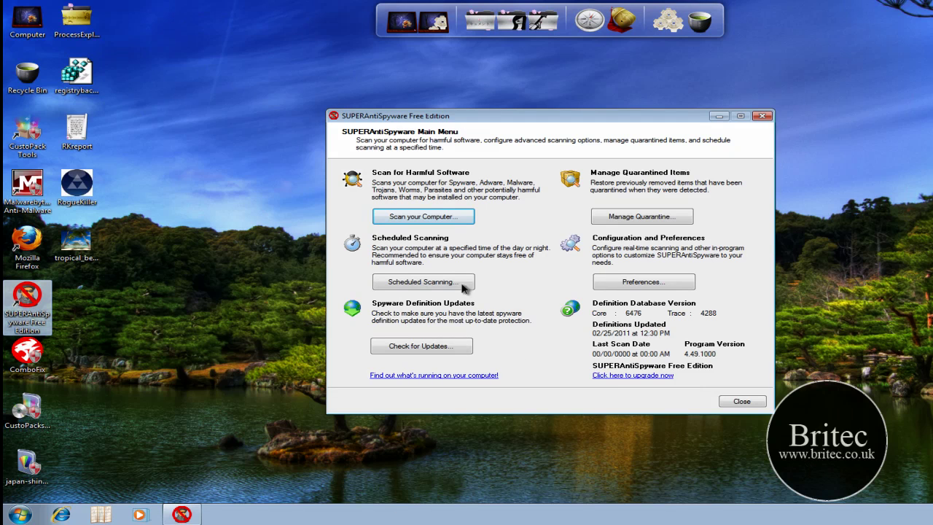
left_click(427, 348)
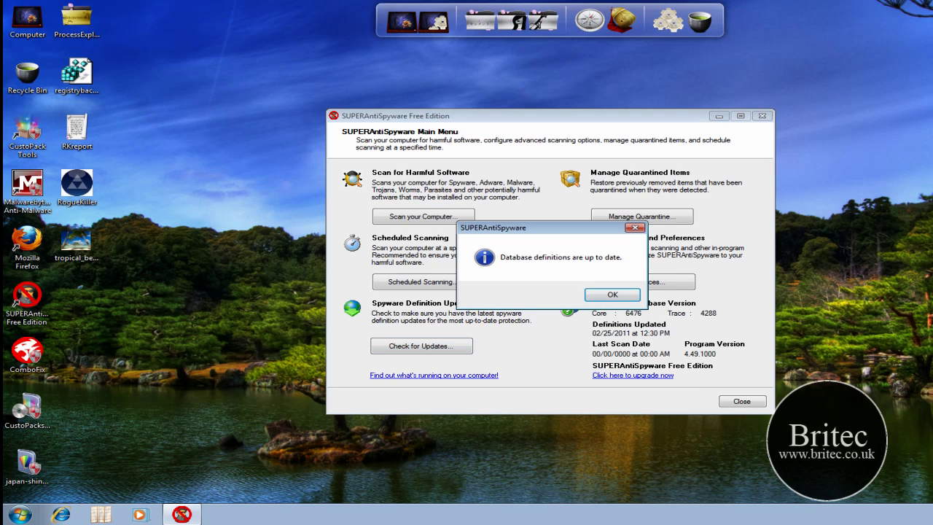
key("Return")
left_click(438, 214)
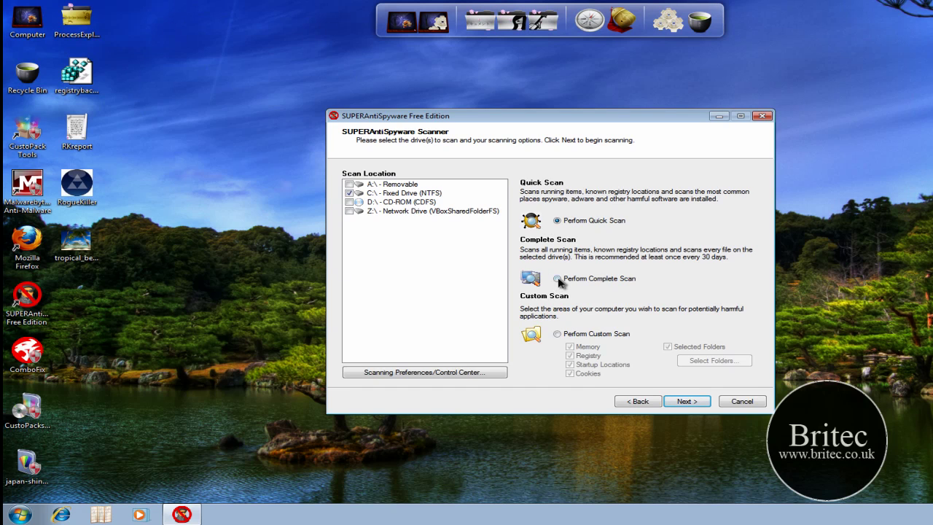
left_click(686, 401)
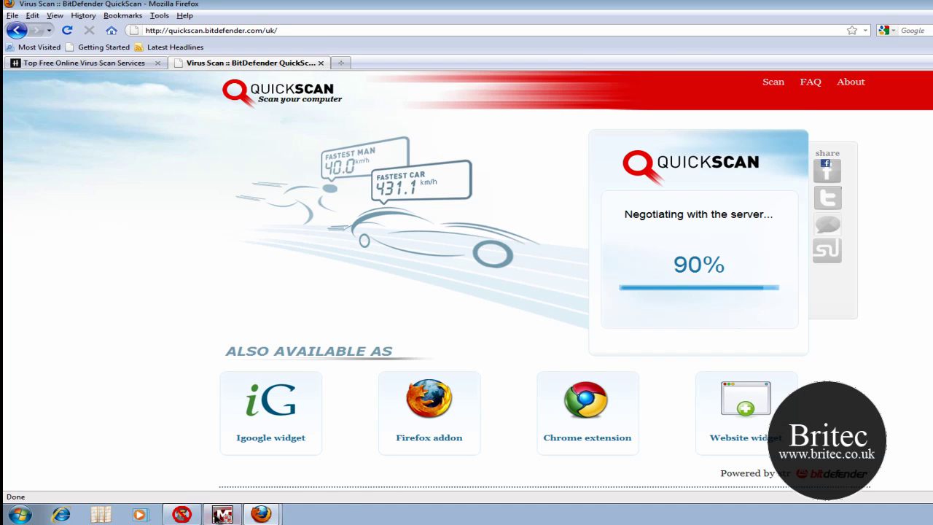
Step: Check the progress of the running Malwarebytes' and SUPERAntiSpyware scans, and minimize both windows
left_click(221, 514)
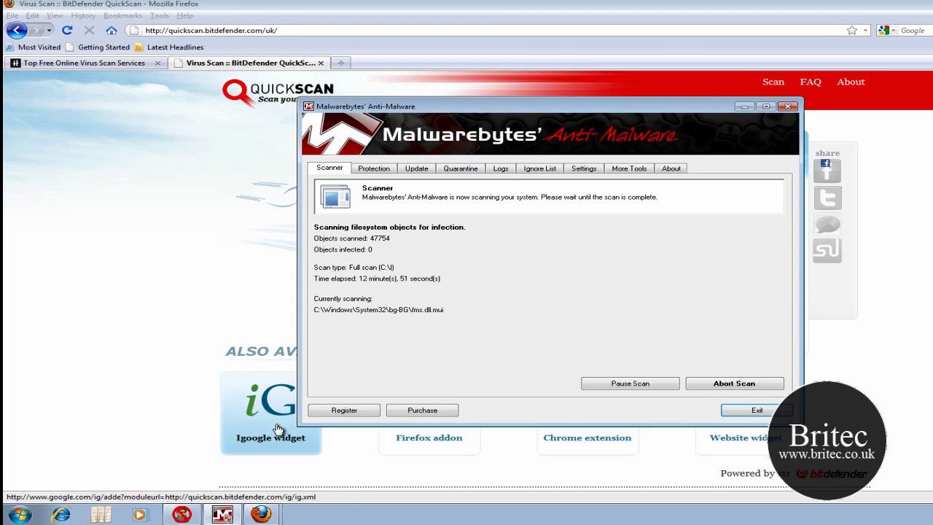
left_click(191, 514)
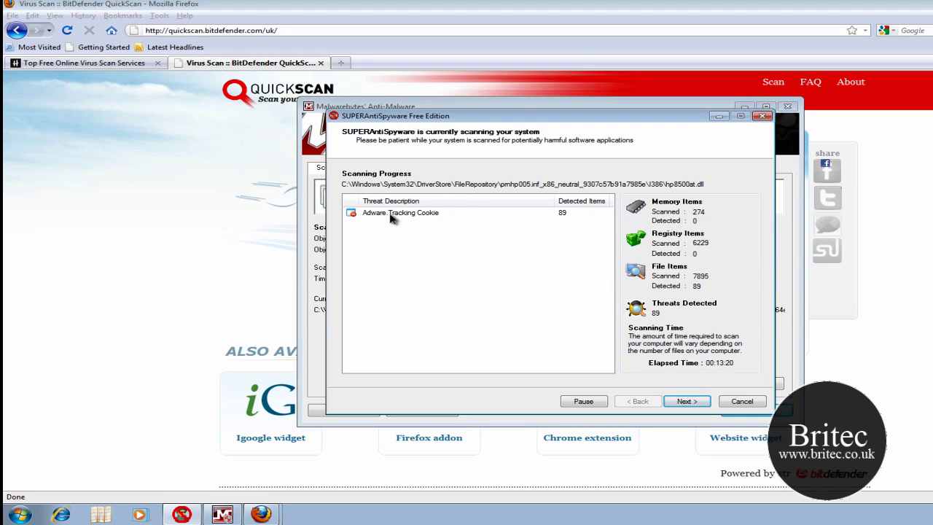
left_click(719, 117)
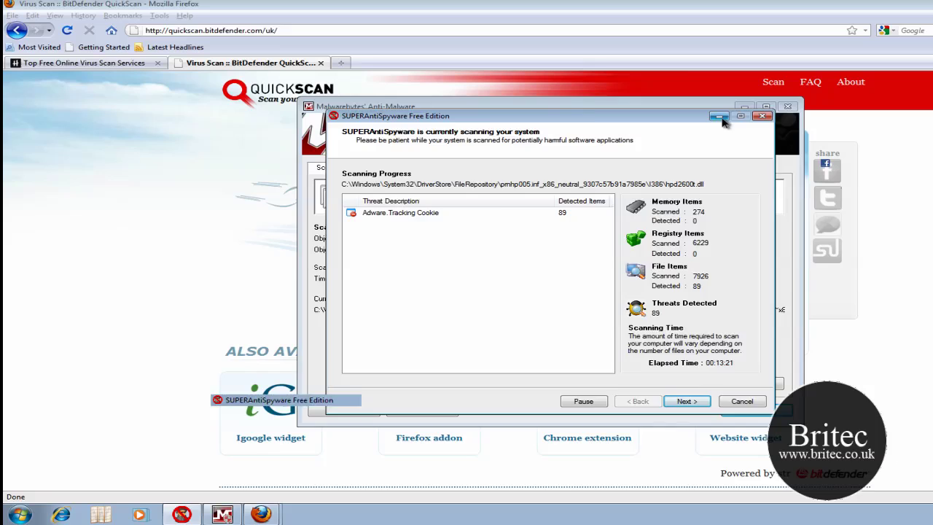
left_click(746, 111)
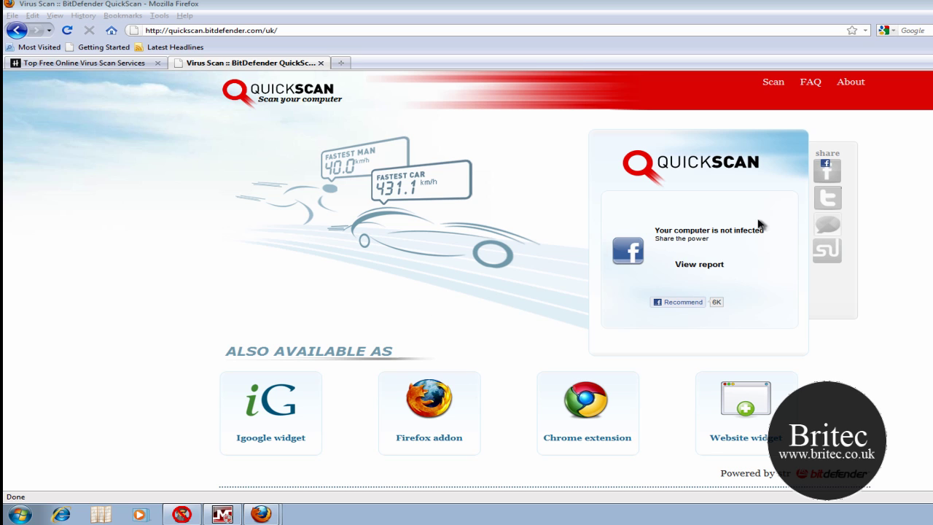
Step: Close the BitDefender QuickScan page and its offer pop-up, quitting Firefox without saving the tabs
left_click(321, 62)
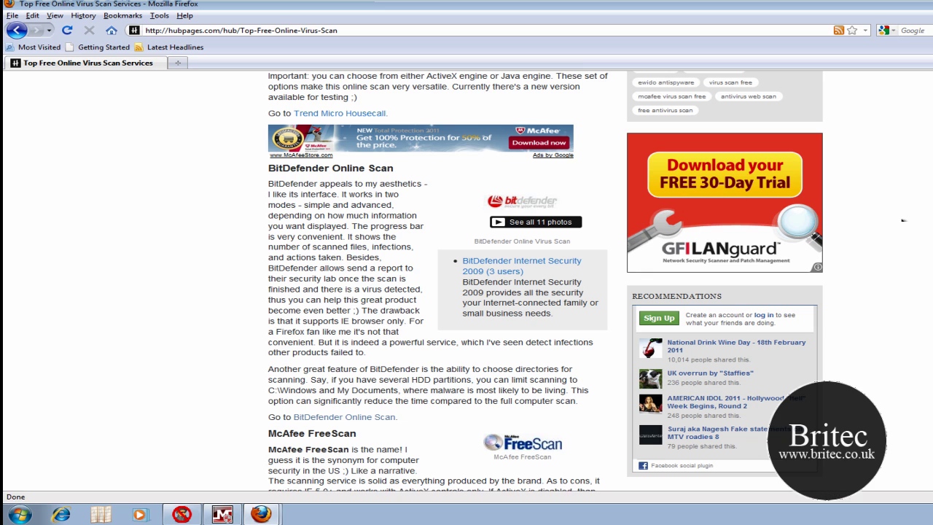
left_click(924, 2)
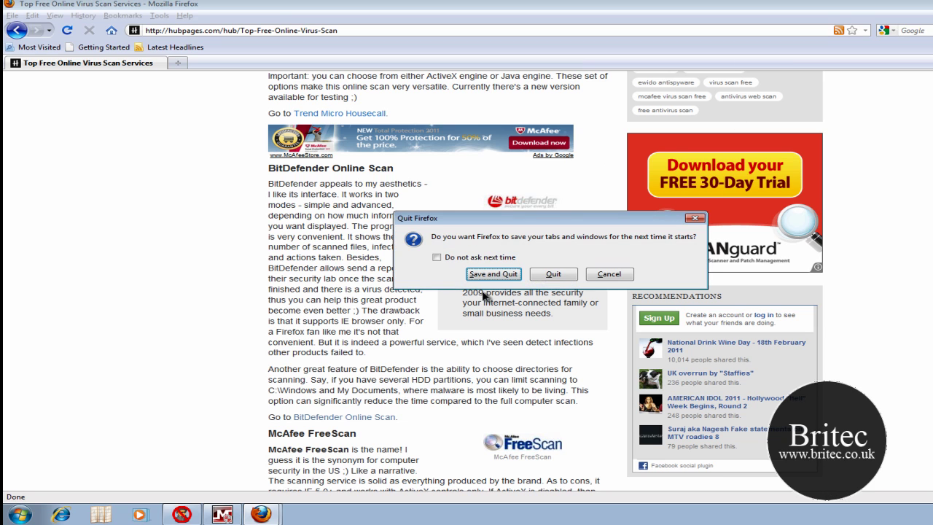
left_click(553, 275)
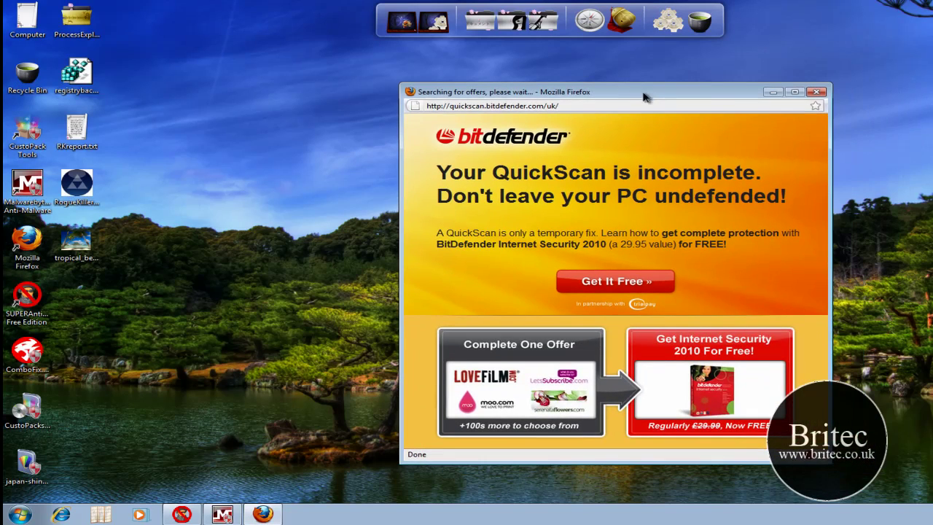
left_click(815, 95)
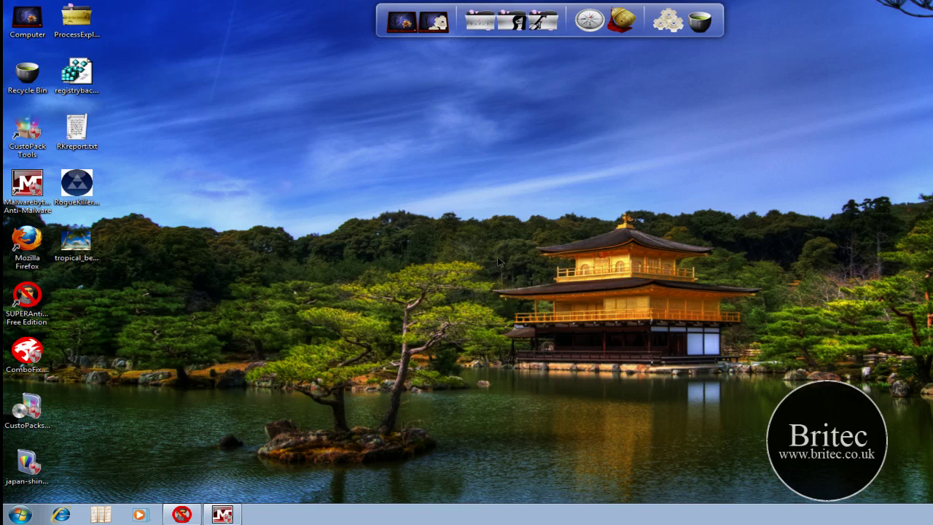
Step: Check the progress of the Malwarebytes' full scan again and minimize its window
left_click(223, 514)
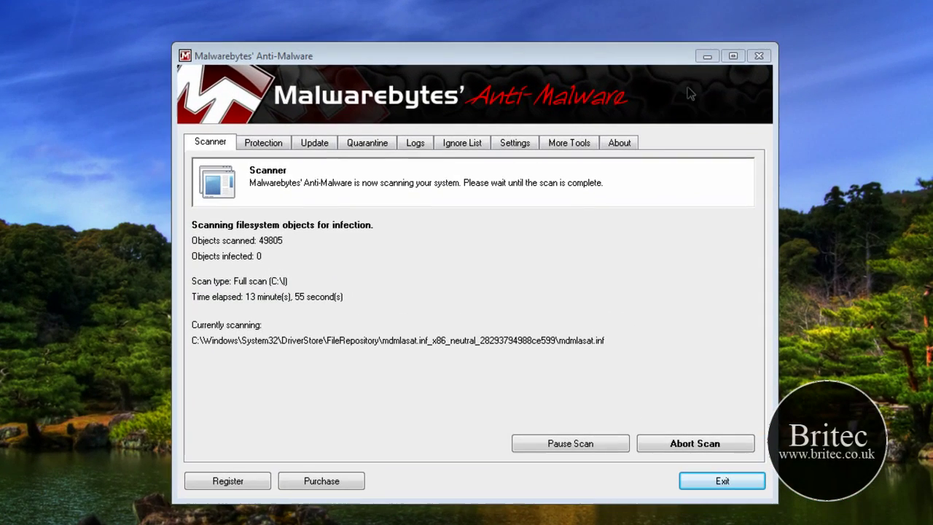
left_click(706, 56)
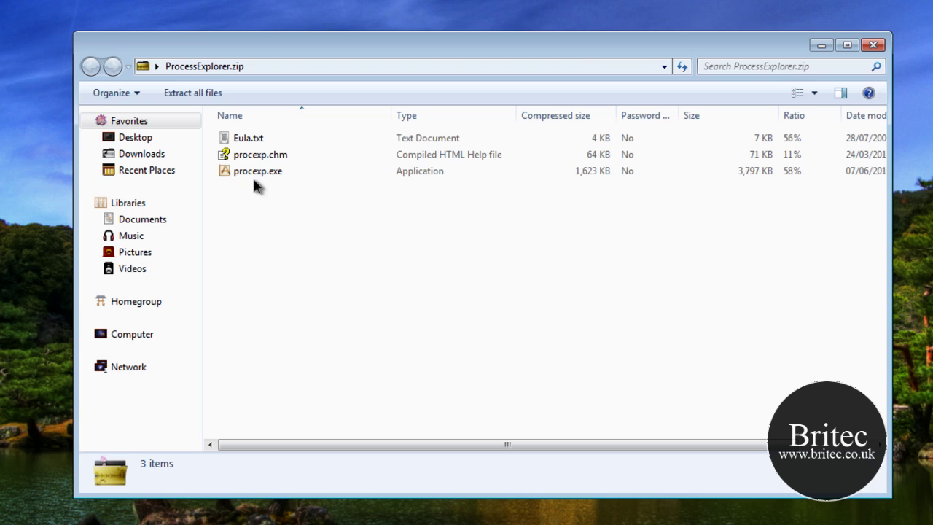
Step: Run procexp.exe from ProcessExplorer.zip, examine the running processes and CPU usage in an enlarged window, and close it
double_click(259, 175)
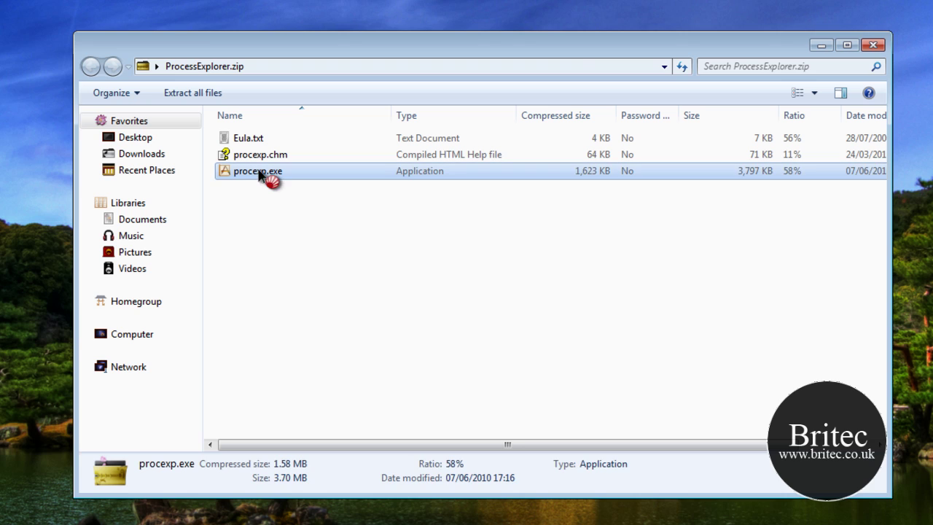
left_click(495, 297)
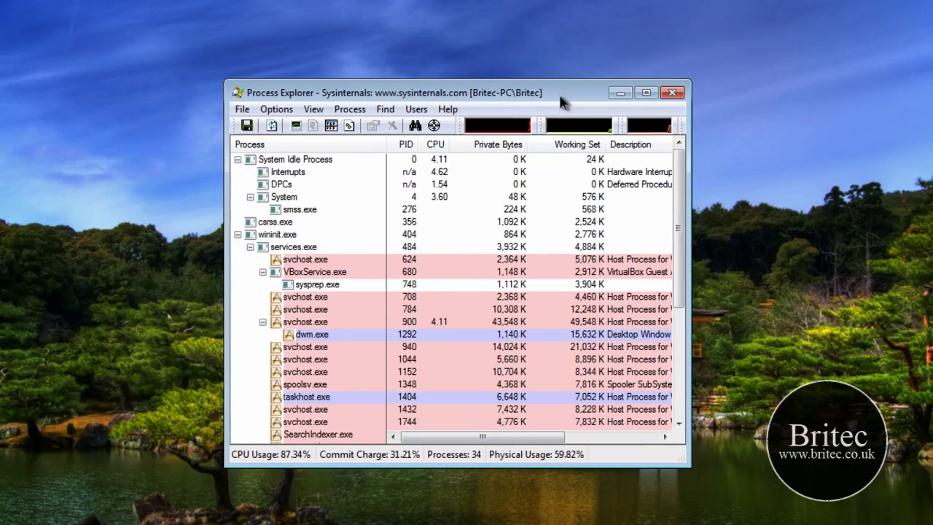
left_click_drag(688, 464, 770, 524)
left_click_drag(549, 99, 503, 33)
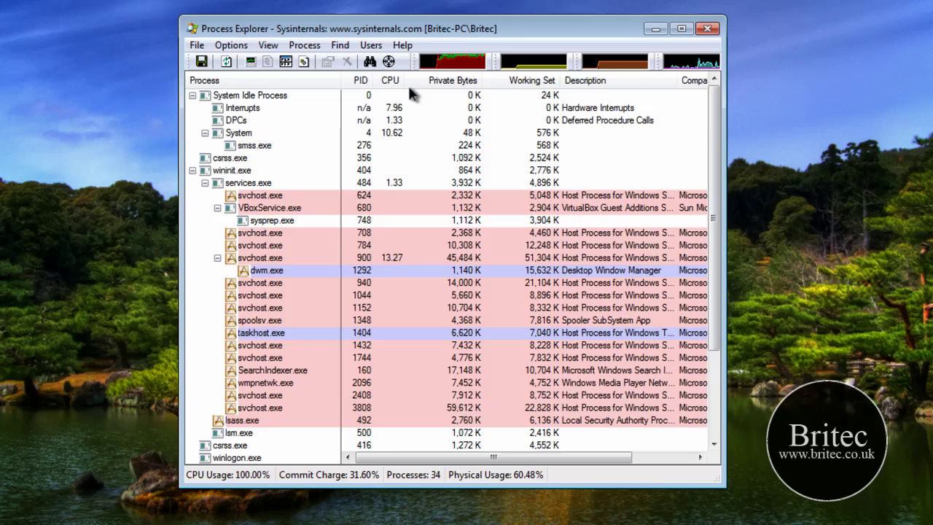
mouse_move(451, 60)
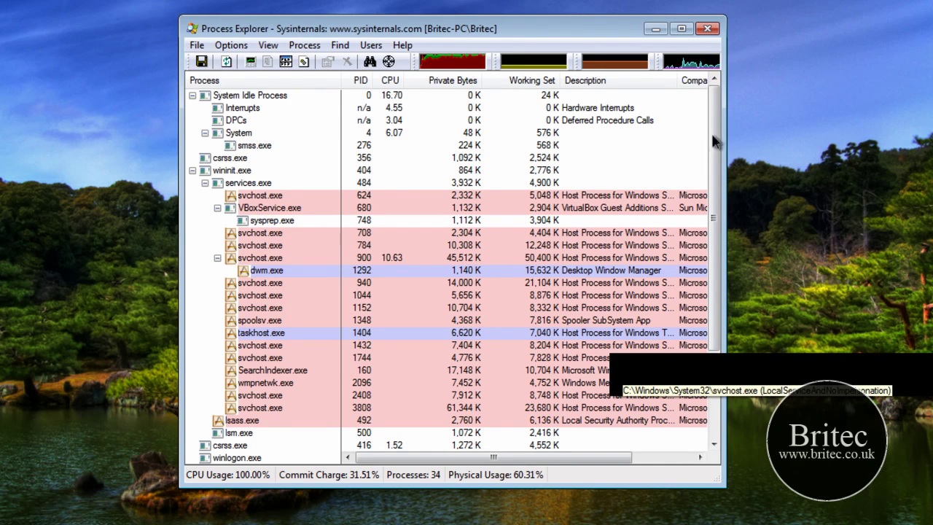
left_click(707, 29)
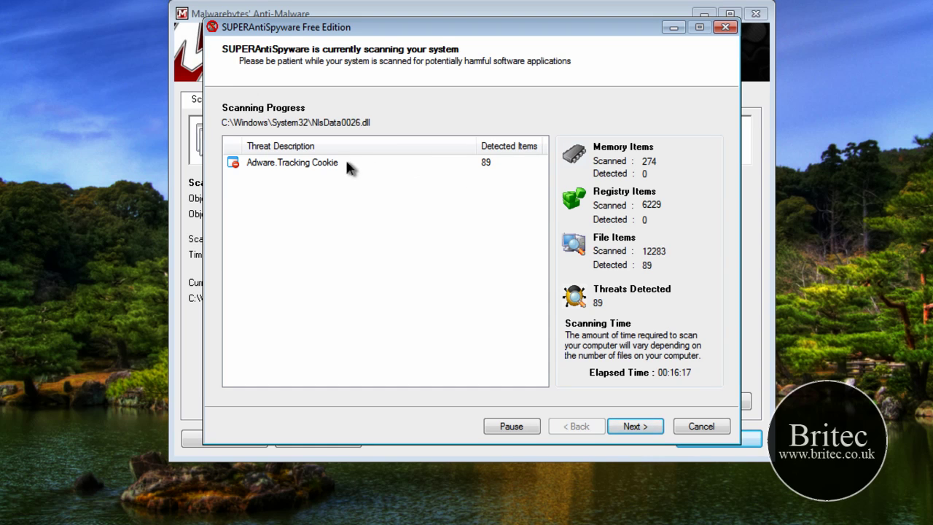
Step: Minimize the running SUPERAntiSpyware scan and acknowledge the Malwarebytes' full scan completion message
left_click(674, 28)
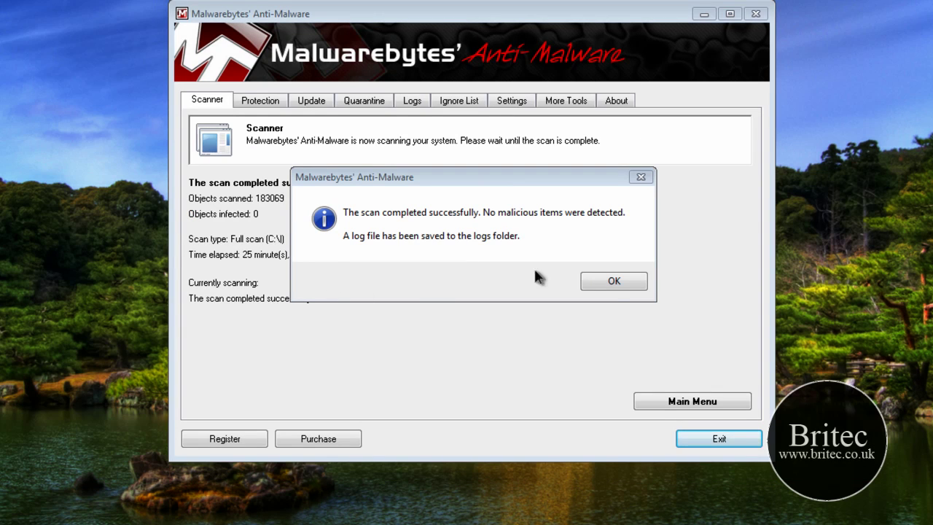
left_click(606, 281)
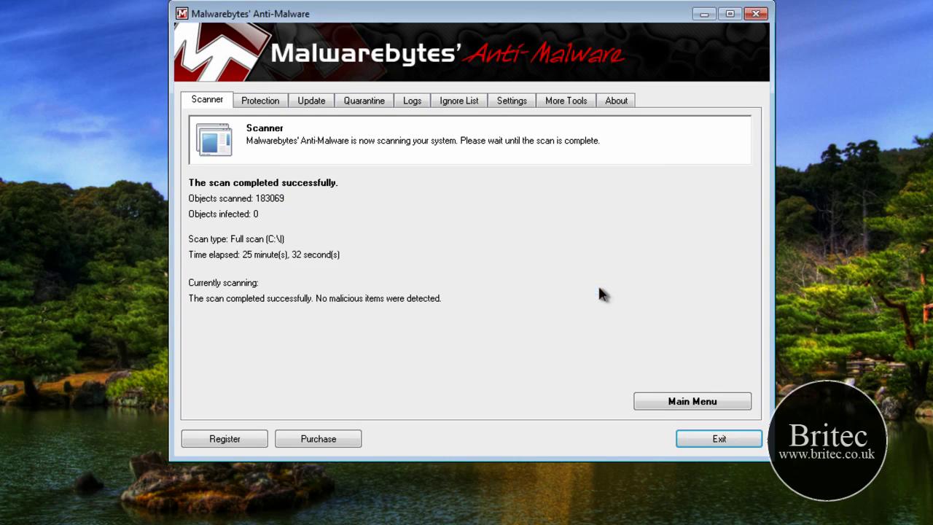